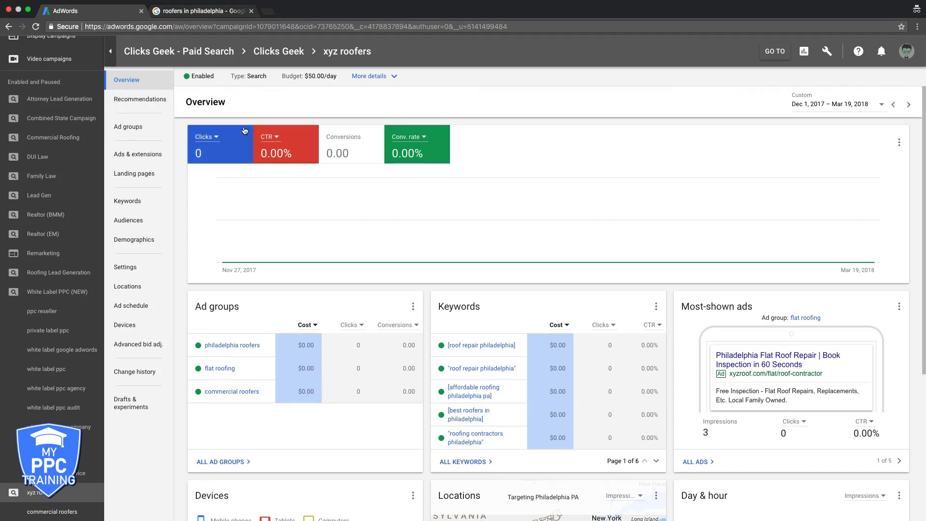
pyautogui.click(191, 13)
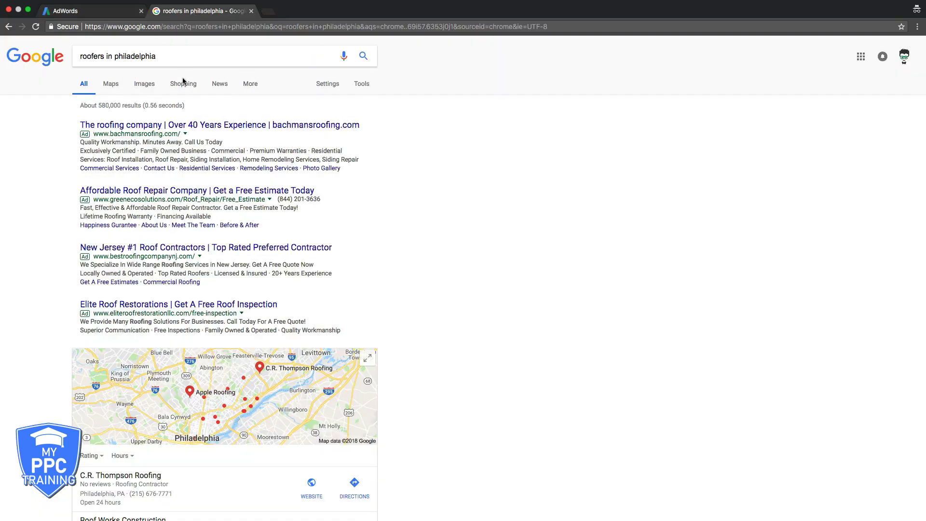
pyautogui.click(66, 10)
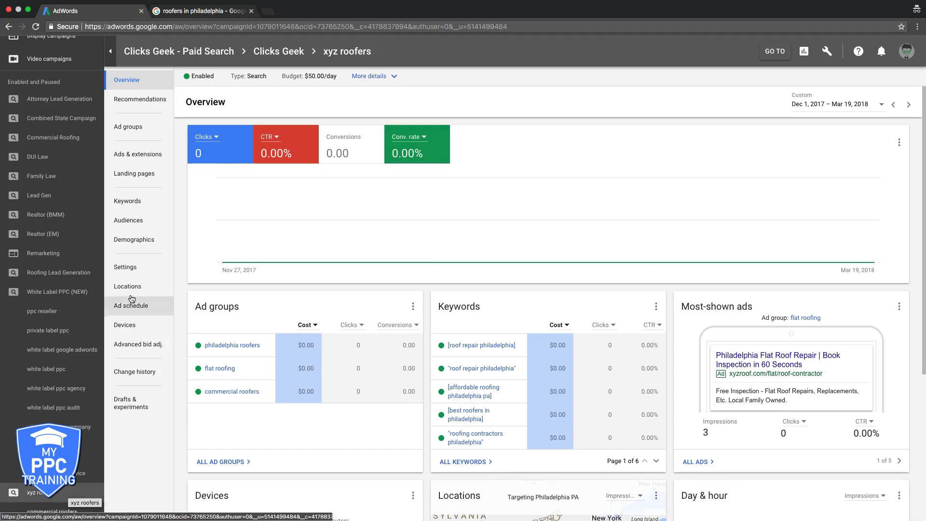
pyautogui.click(185, 13)
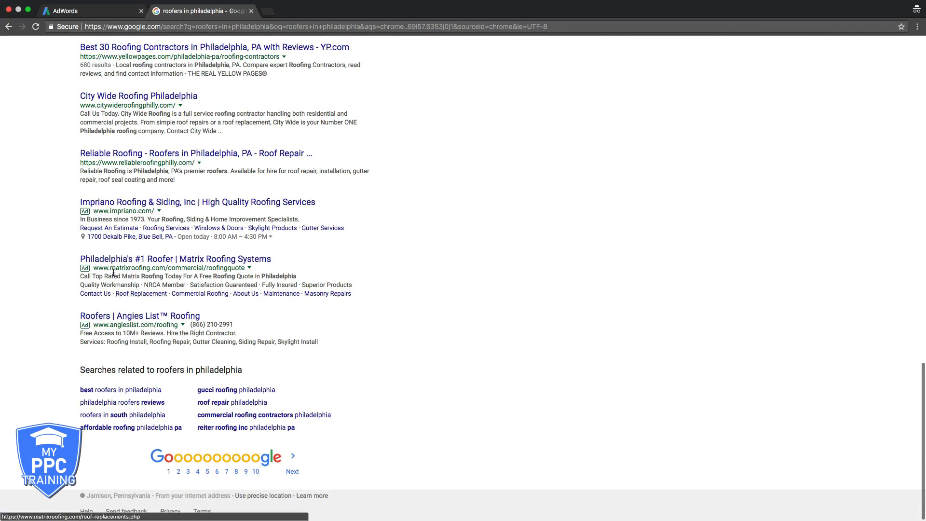
pyautogui.click(179, 474)
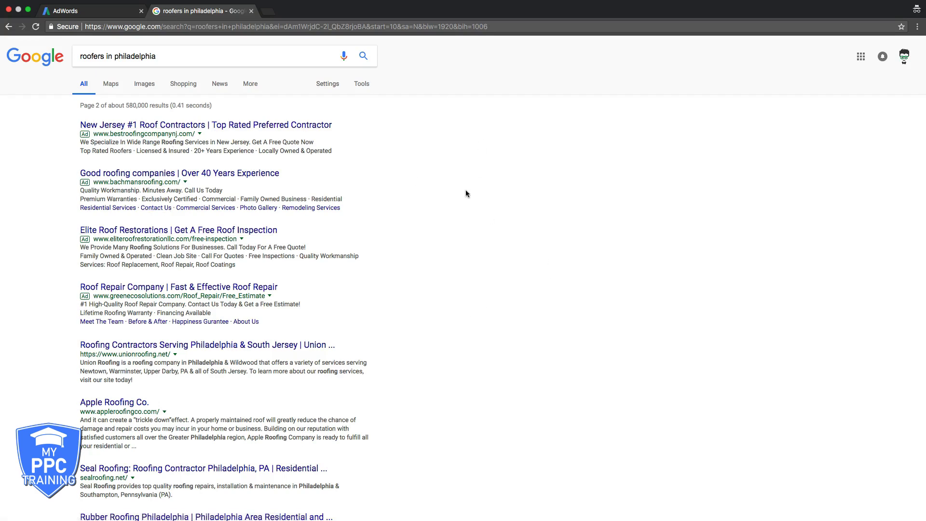
pyautogui.scroll(-15, 414, 278)
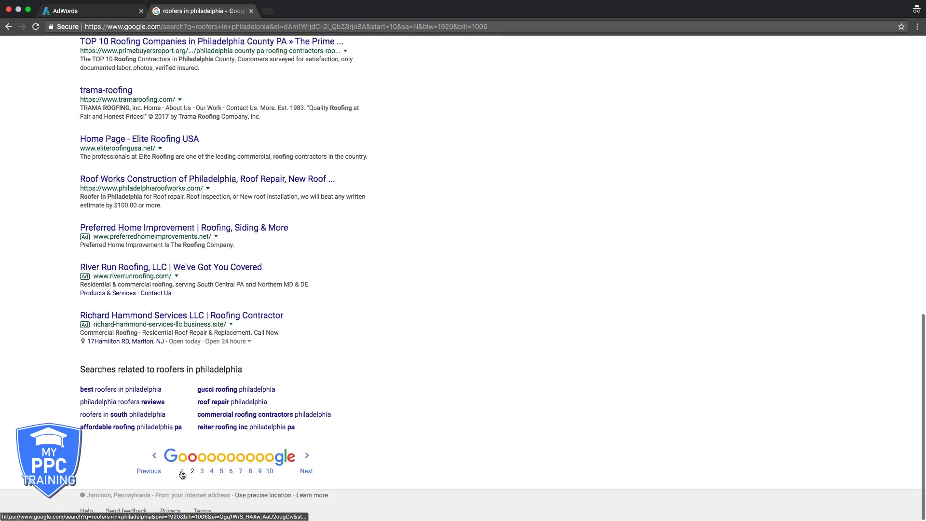
pyautogui.click(182, 474)
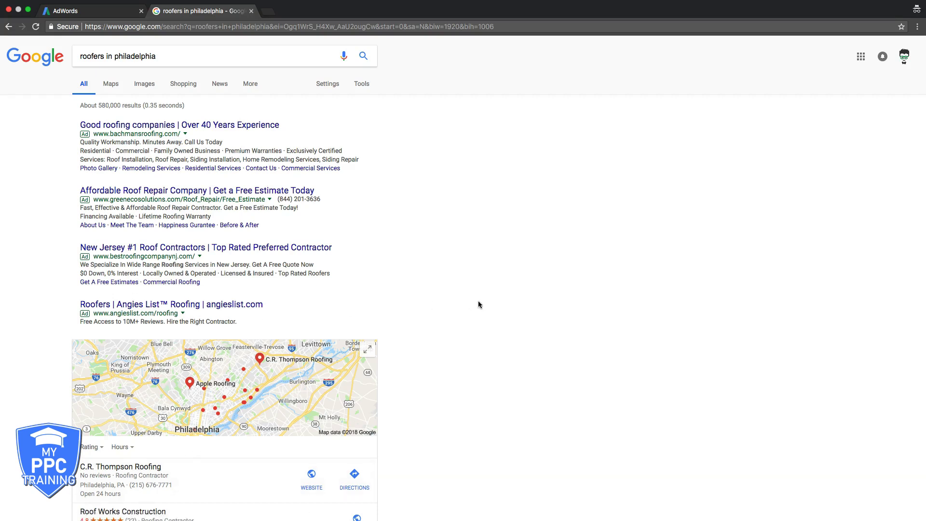
pyautogui.scroll(-20, 478, 300)
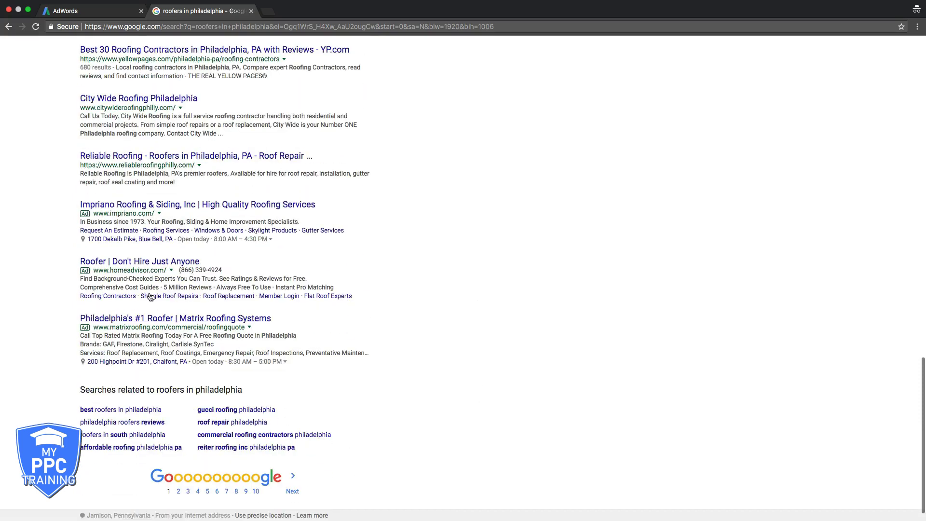
pyautogui.scroll(20, 150, 296)
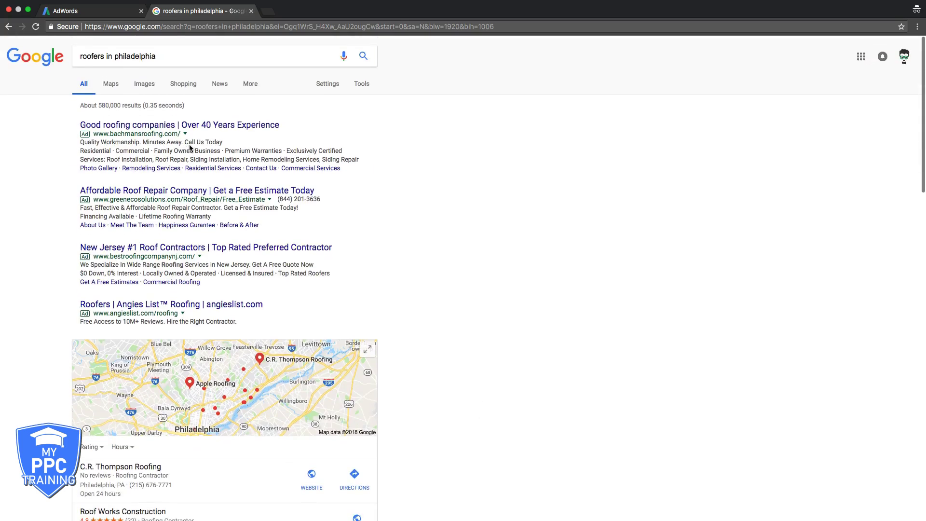
pyautogui.click(77, 11)
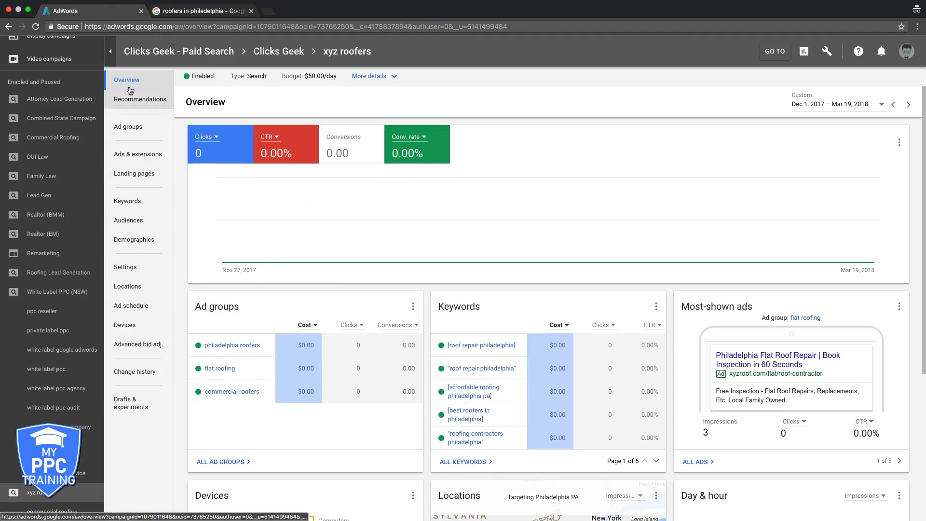
# Step: Show the xyz roofers ad groups: philadelphia roofers, flat roofing and commercial roofers at auto $10.43
pyautogui.click(128, 128)
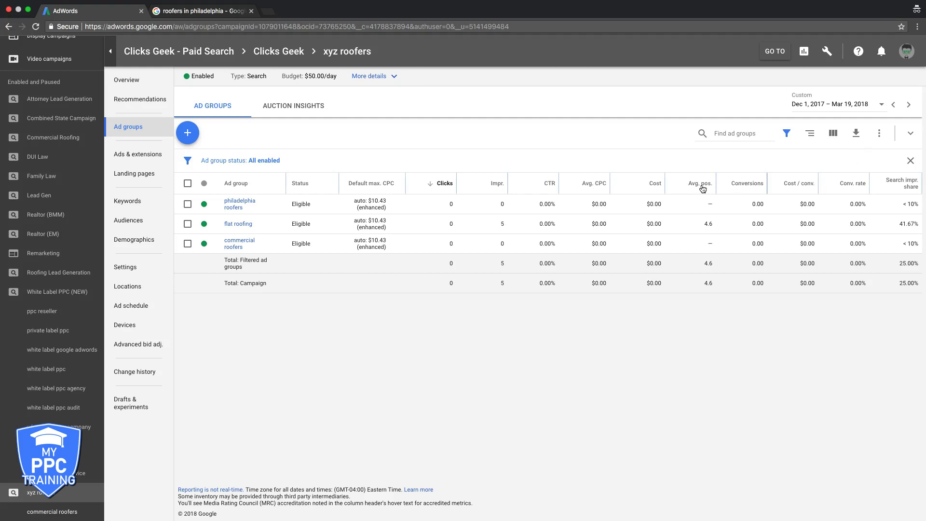
pyautogui.moveTo(700, 188)
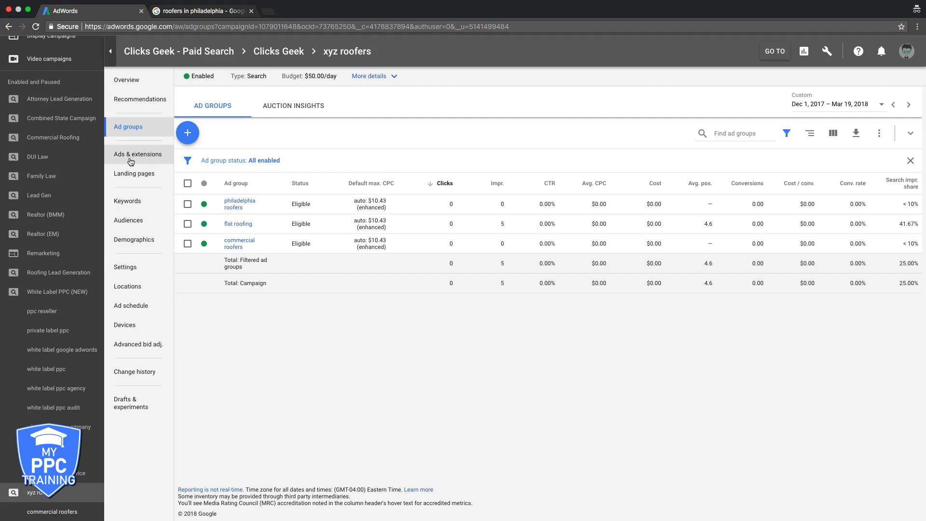
# Step: Open the xyz roofers campaign settings and expand the Maximize clicks bidding section
pyautogui.click(131, 267)
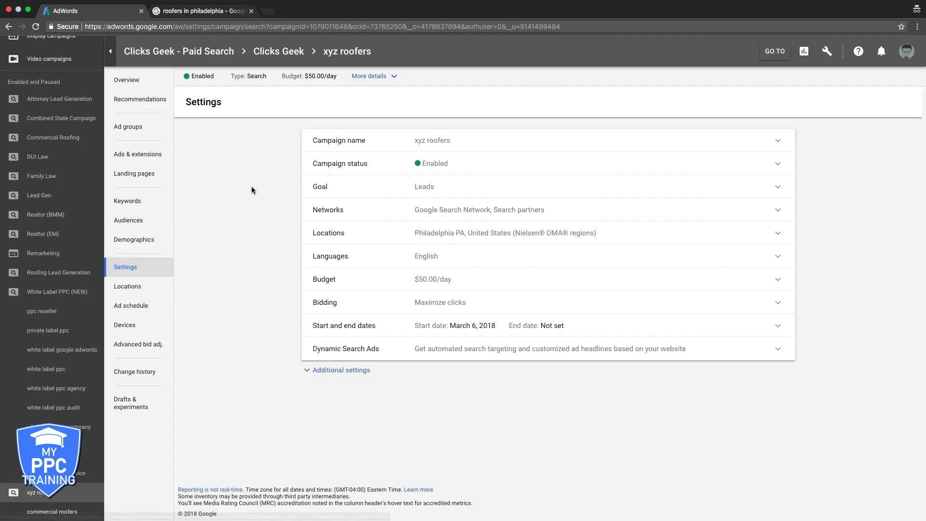
pyautogui.click(777, 303)
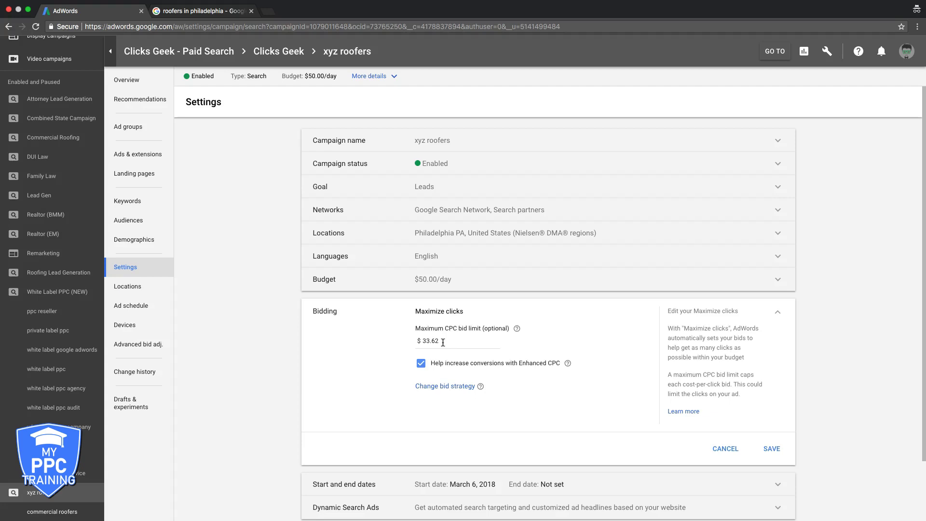
# Step: Change the last digit of the maximum CPC bid limit to 7
pyautogui.click(428, 342)
pyautogui.press('BackSpace')
pyautogui.write('7')
pyautogui.click(389, 338)
# Step: Switch the campaign's bid strategy to Manual CPC and save it
pyautogui.click(445, 390)
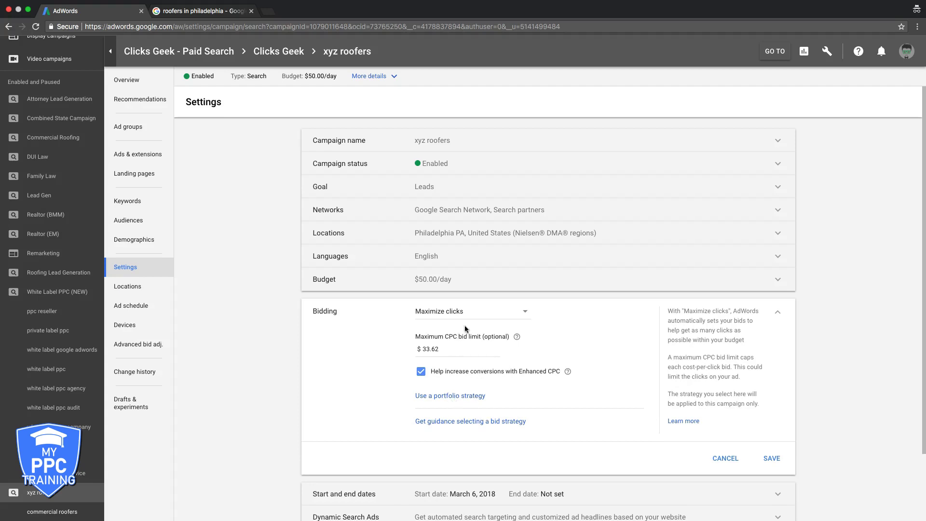
pyautogui.click(455, 313)
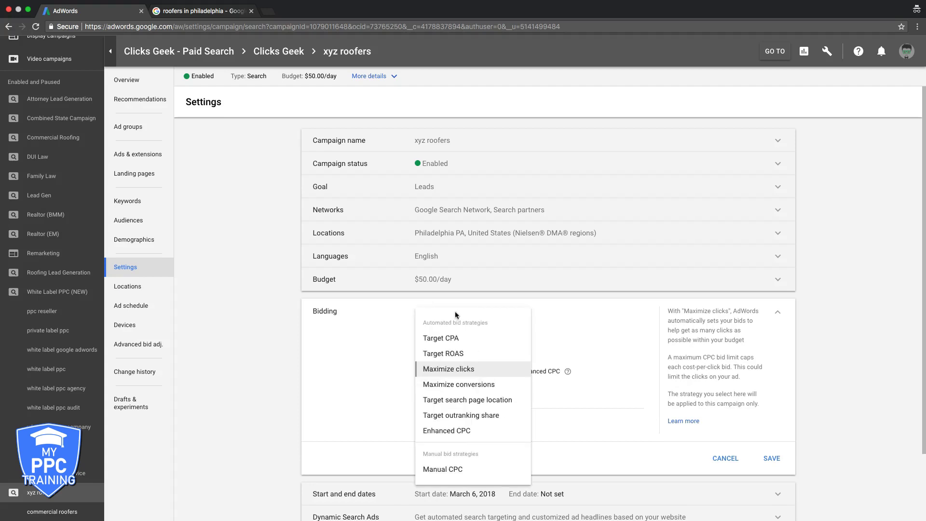
pyautogui.click(453, 469)
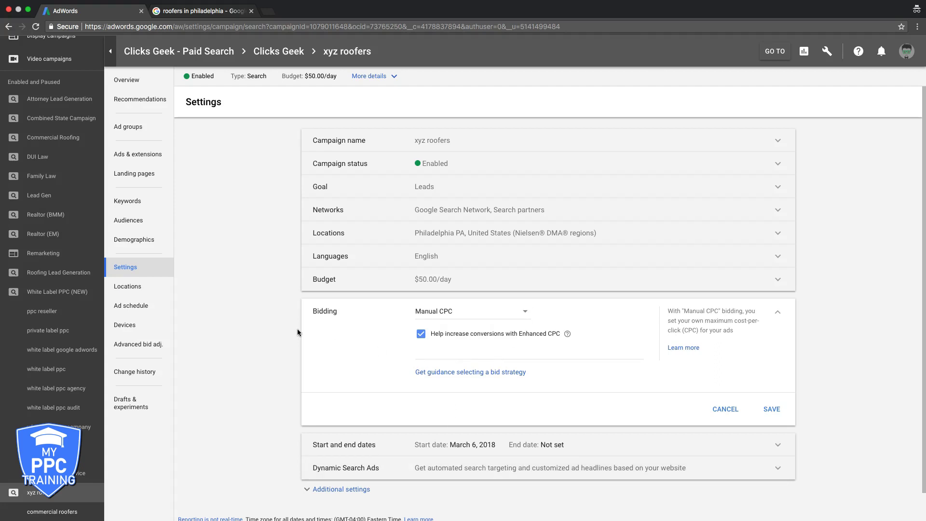
pyautogui.click(772, 410)
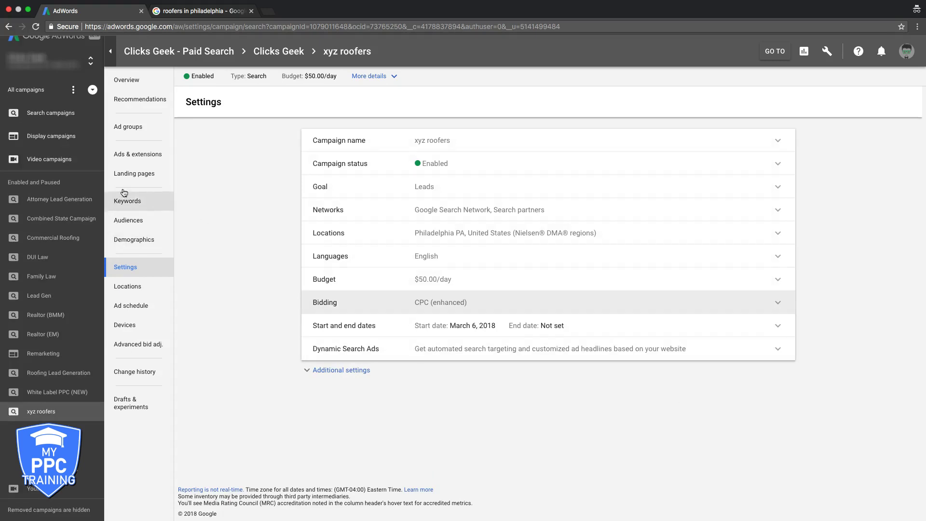
# Step: In the ad groups list, raise flat roofing's default max CPC from $14.08 to $18.08
pyautogui.click(129, 128)
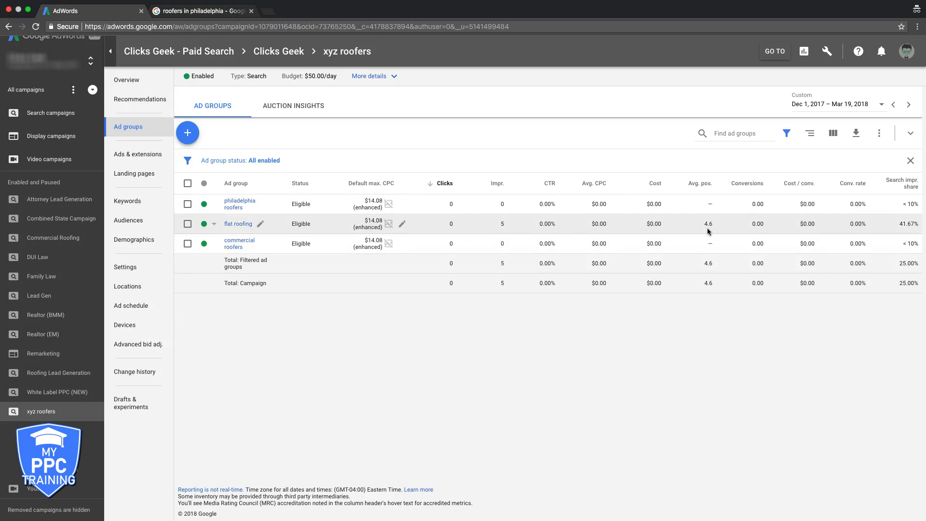
pyautogui.click(370, 224)
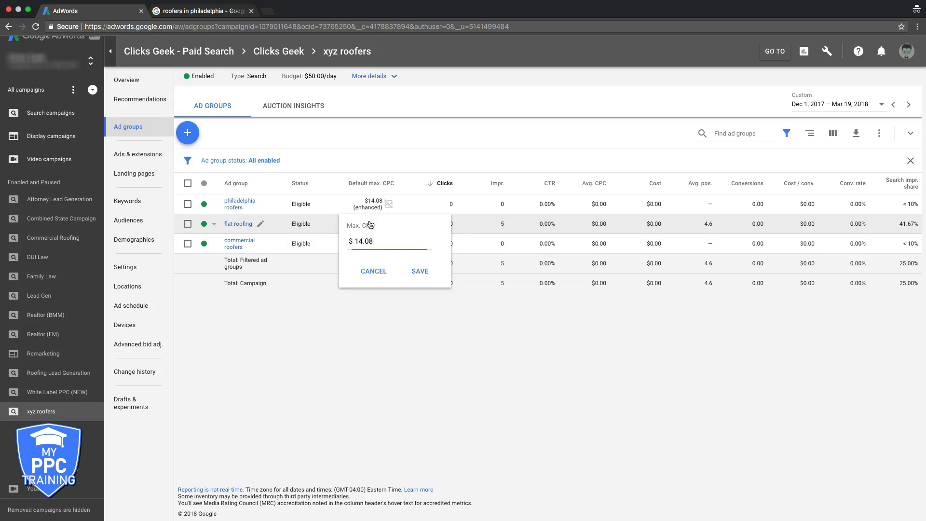
pyautogui.click(362, 241)
pyautogui.press('BackSpace')
pyautogui.write('8')
pyautogui.click(420, 272)
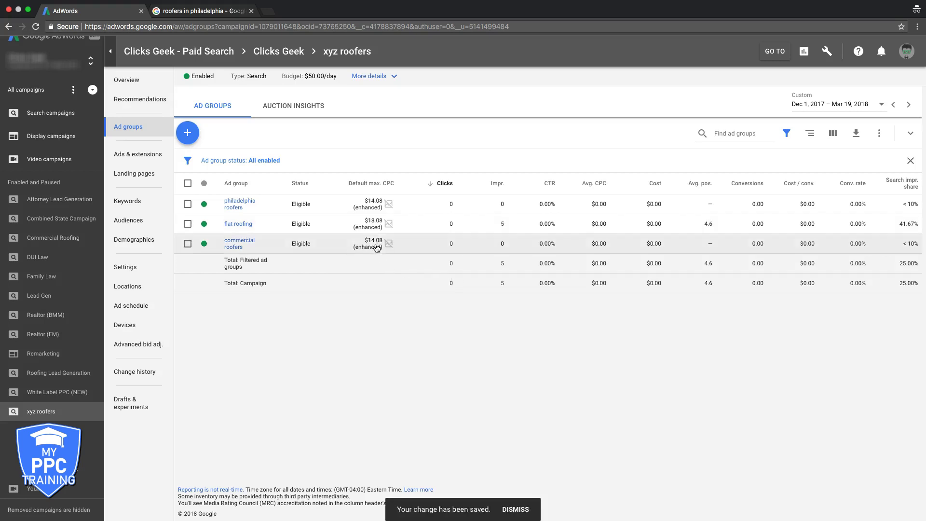
# Step: Raise the commercial roofers and philadelphia roofers default max CPCs from $14.08 to $18.08
pyautogui.click(375, 244)
pyautogui.click(362, 260)
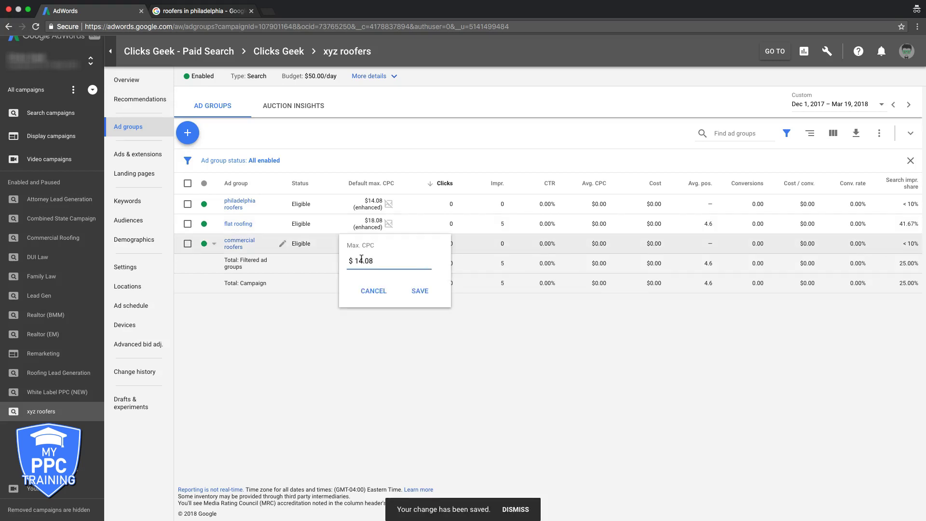
pyautogui.press('BackSpace')
pyautogui.write('8')
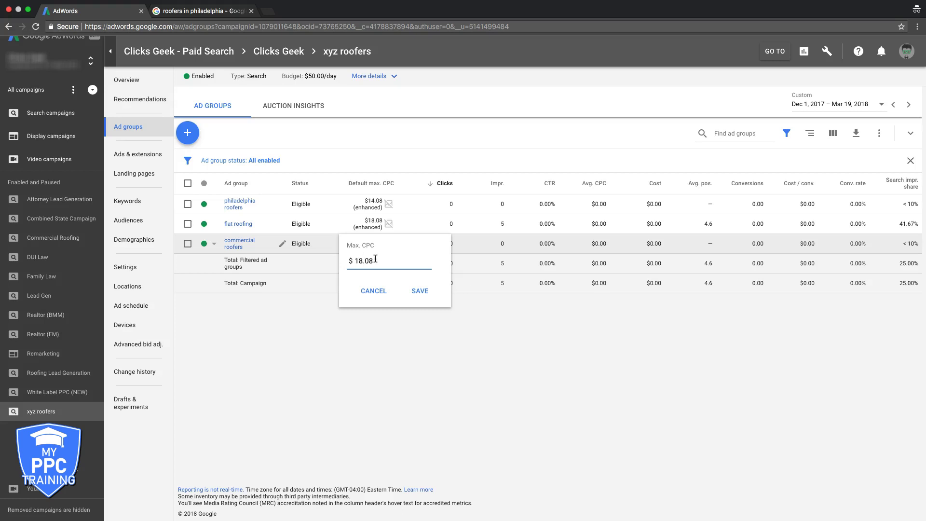
pyautogui.click(420, 292)
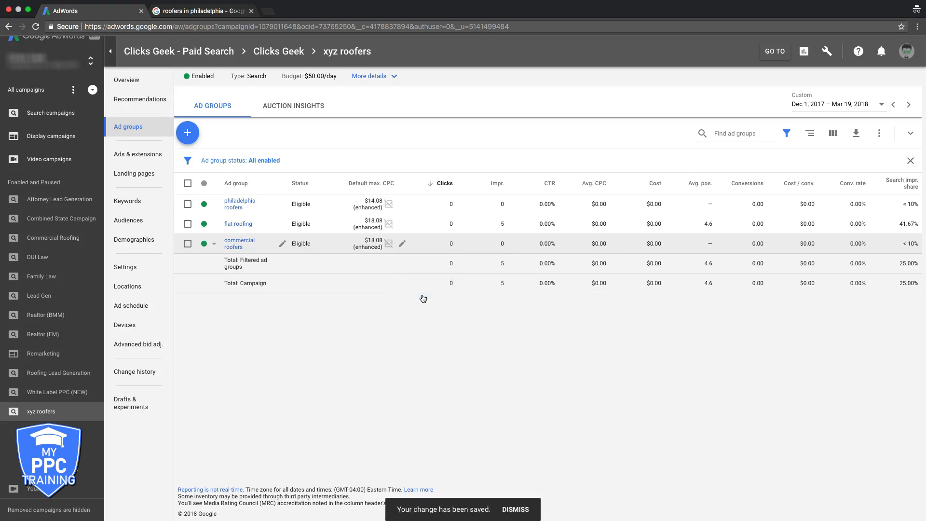
pyautogui.click(376, 205)
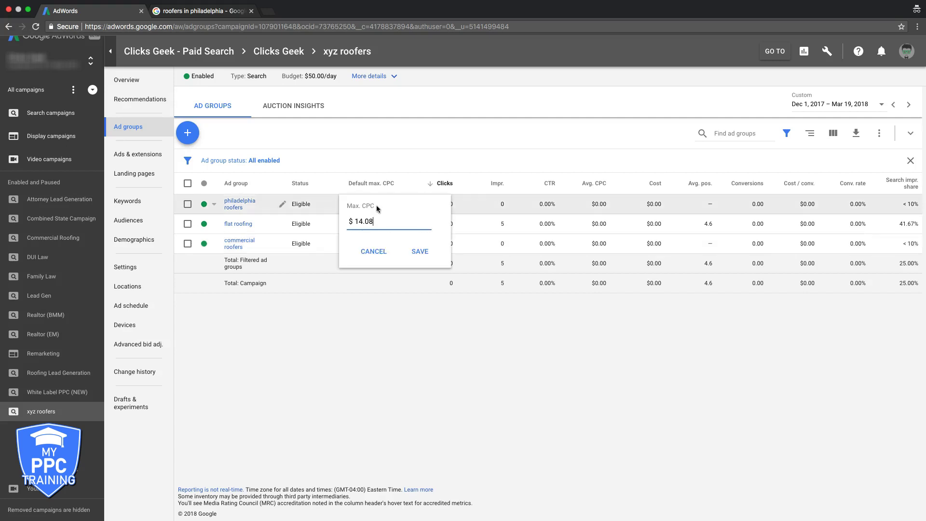
pyautogui.click(361, 221)
pyautogui.press('BackSpace')
pyautogui.write('8')
pyautogui.click(420, 251)
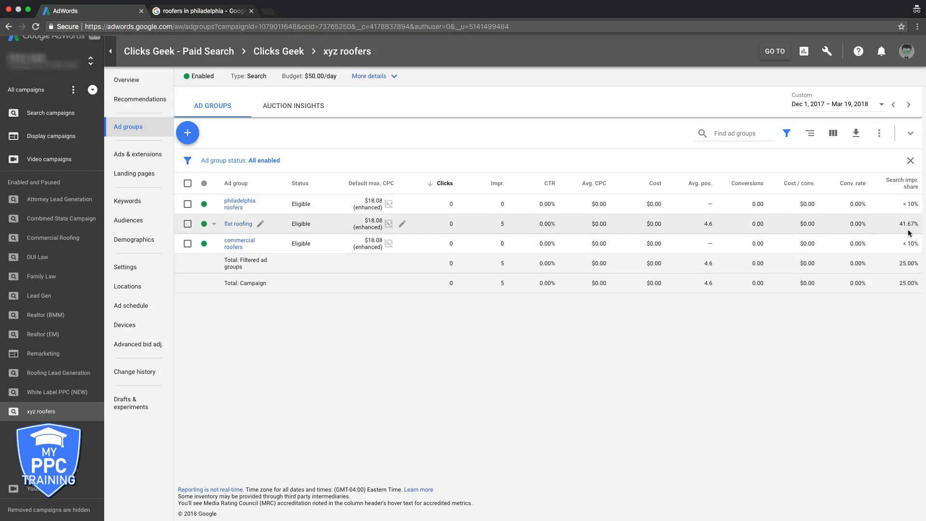
pyautogui.moveTo(910, 191)
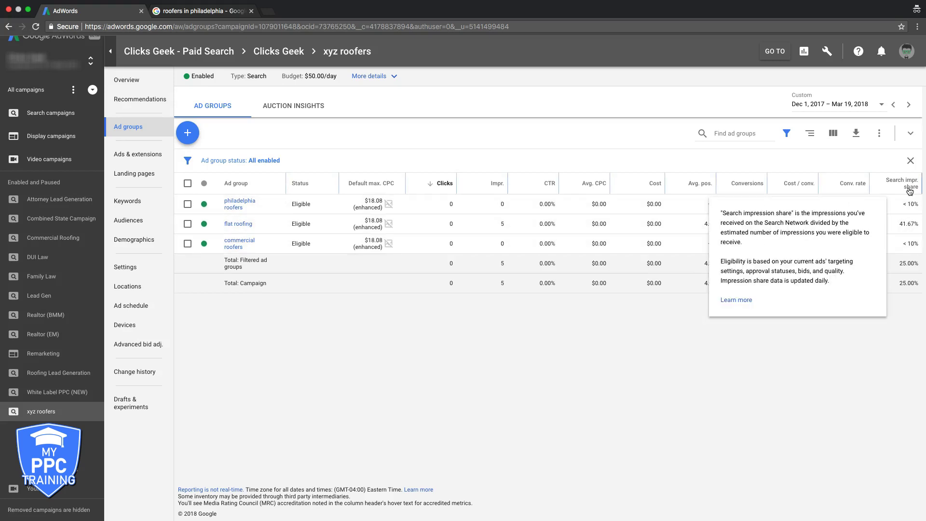